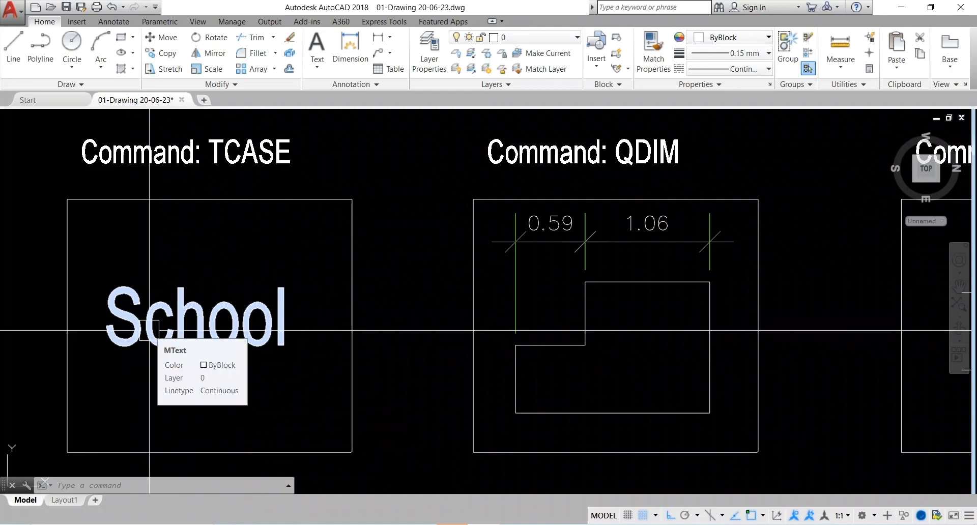
Step: Change the word School to UPPERCASE with the TCASE command
type("ត")
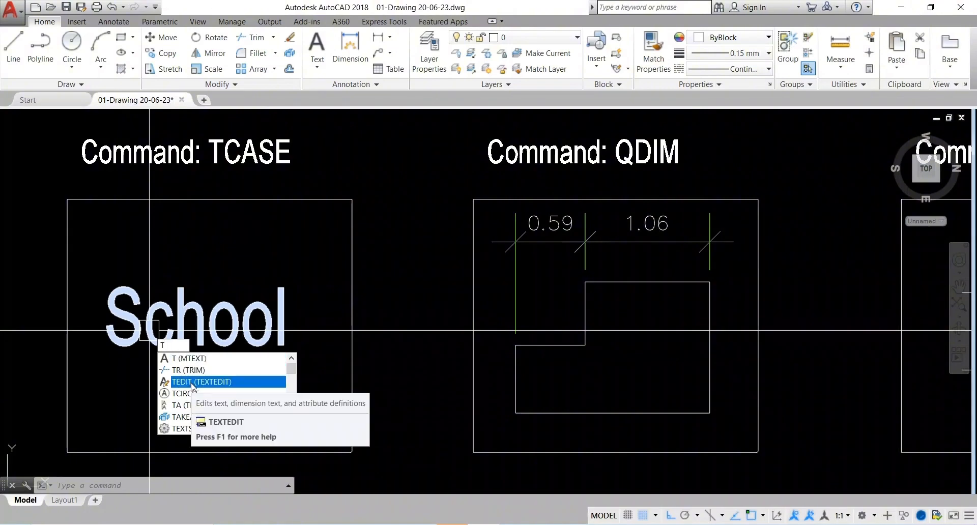
type("CIRCLE")
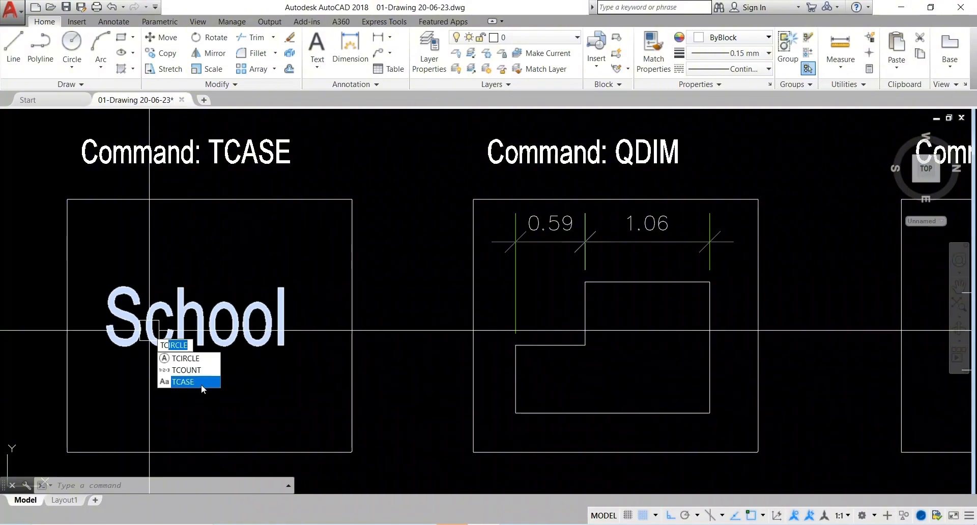
left_click(192, 381)
left_click(189, 328)
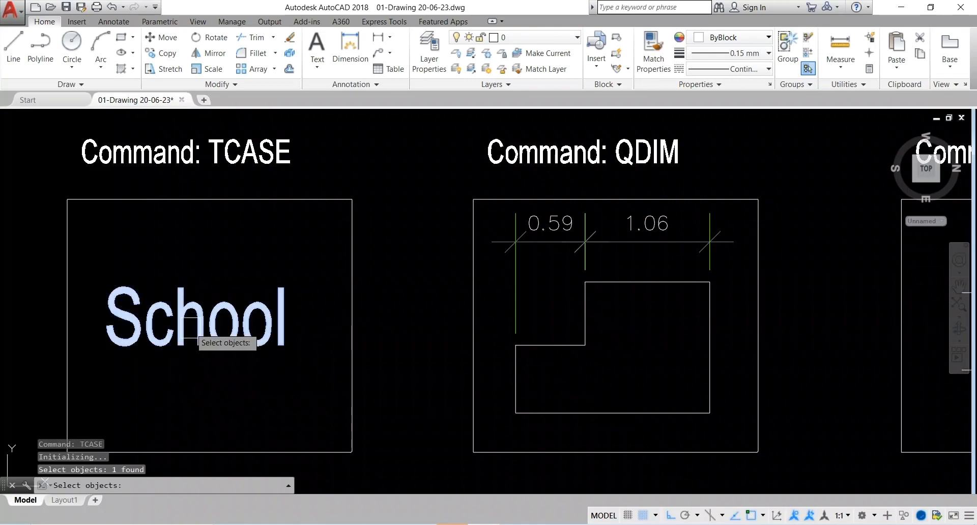
key("Return")
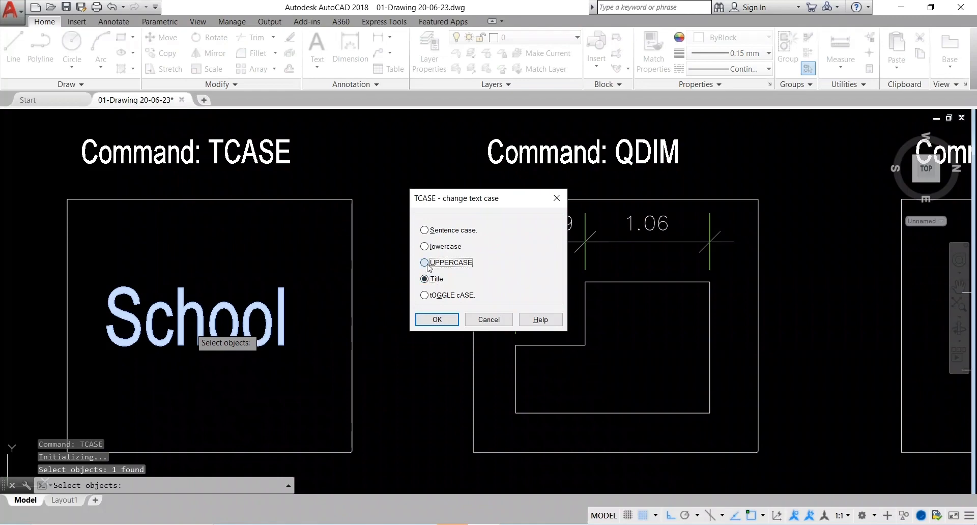
left_click(446, 321)
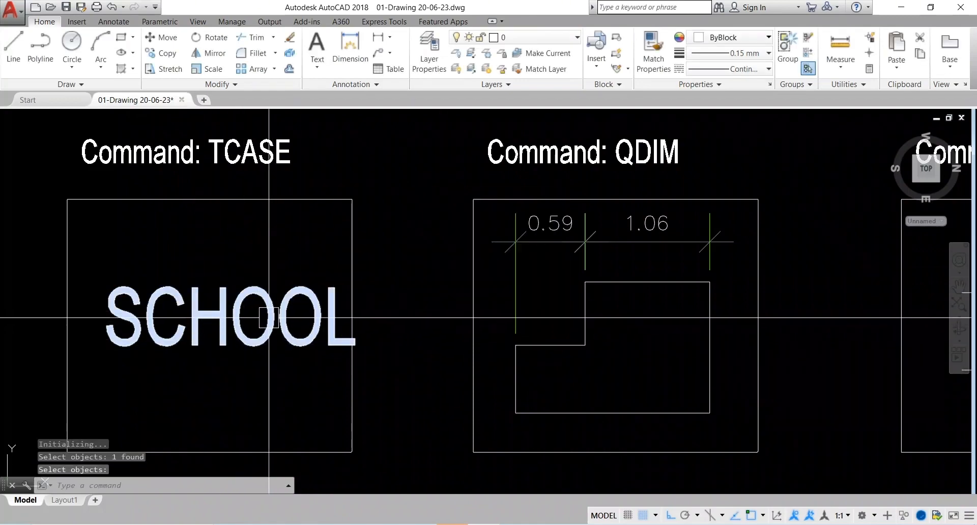
Step: Convert the uppercase school text with TCASE using the tOGGLE cASE option
type("t")
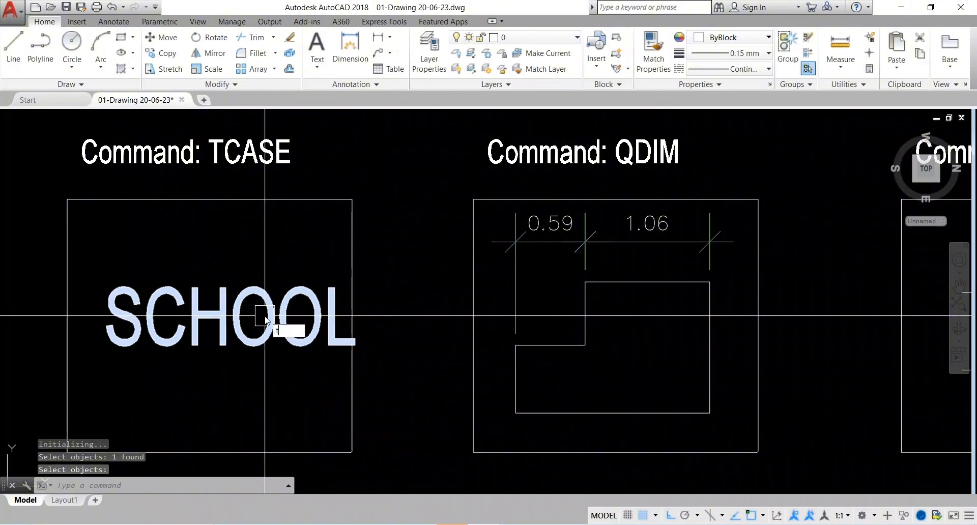
type("c")
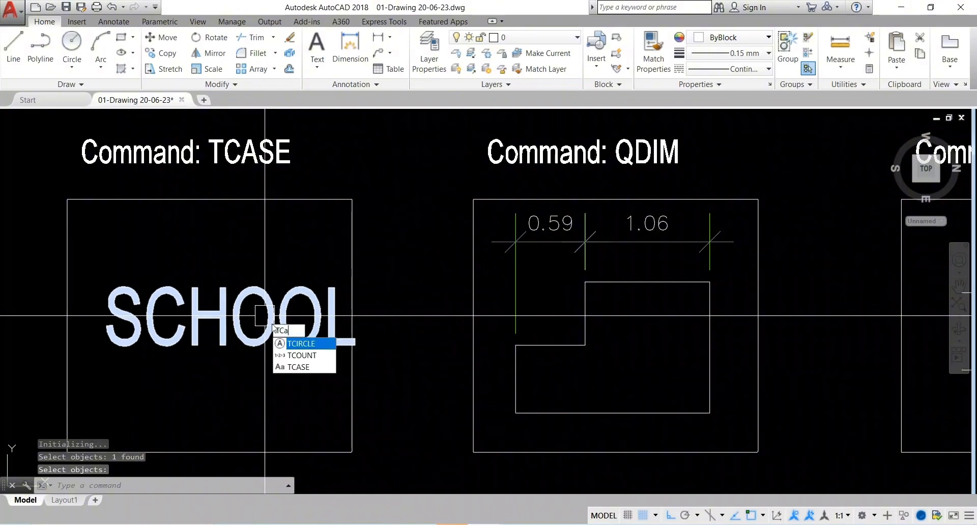
left_click(302, 344)
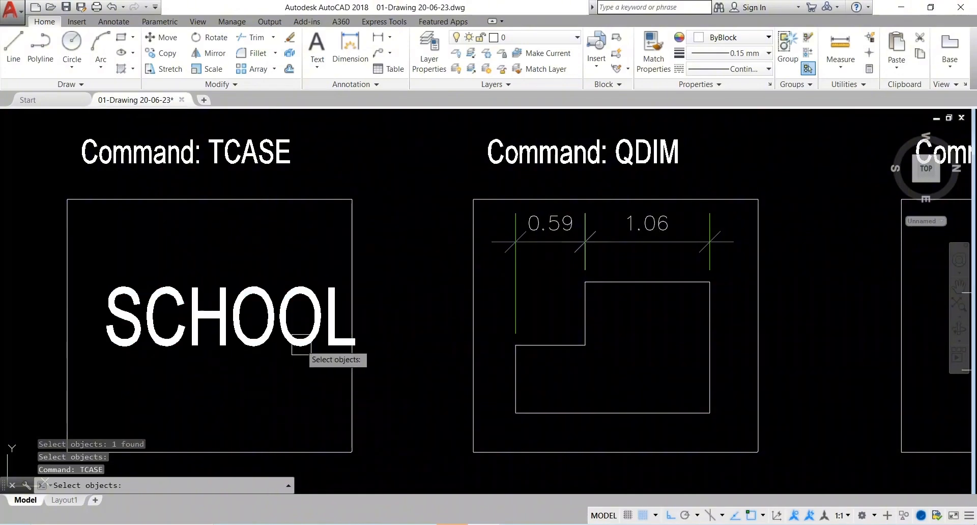
left_click(259, 327)
key("Return")
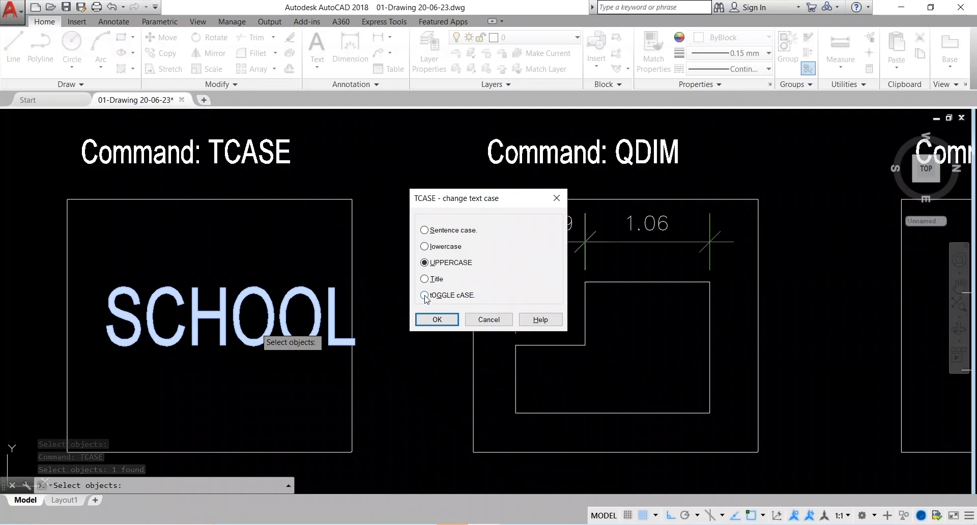
left_click(437, 320)
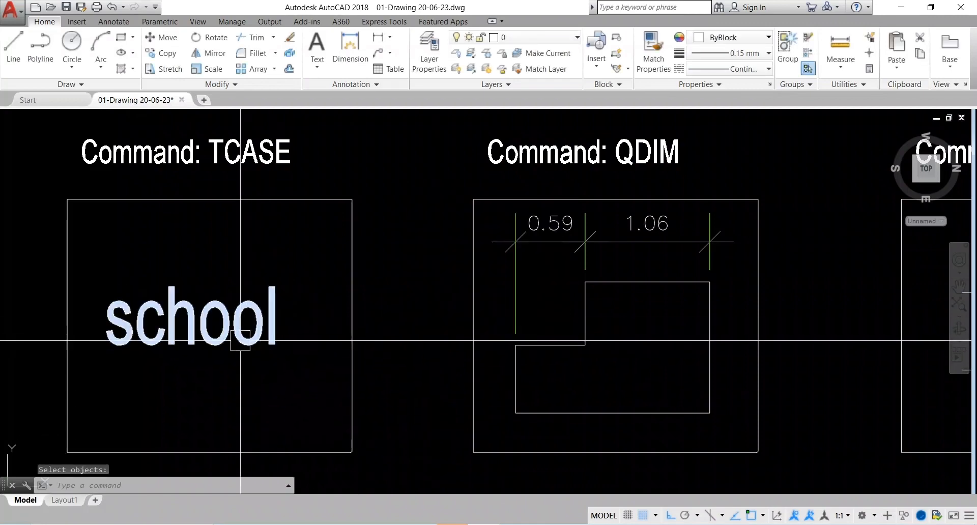
Step: Run TCASE on the lowercase school text and set it to UPPERCASE
scroll(273, 319, "up", 2)
scroll(334, 332, "down", 5)
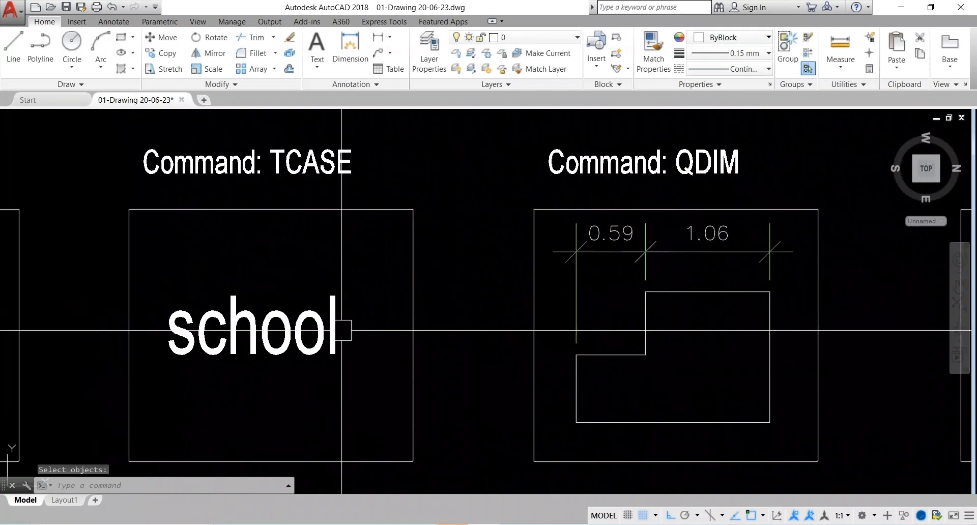
scroll(291, 255, "up", 3)
middle_click_drag(291, 254, 280, 231)
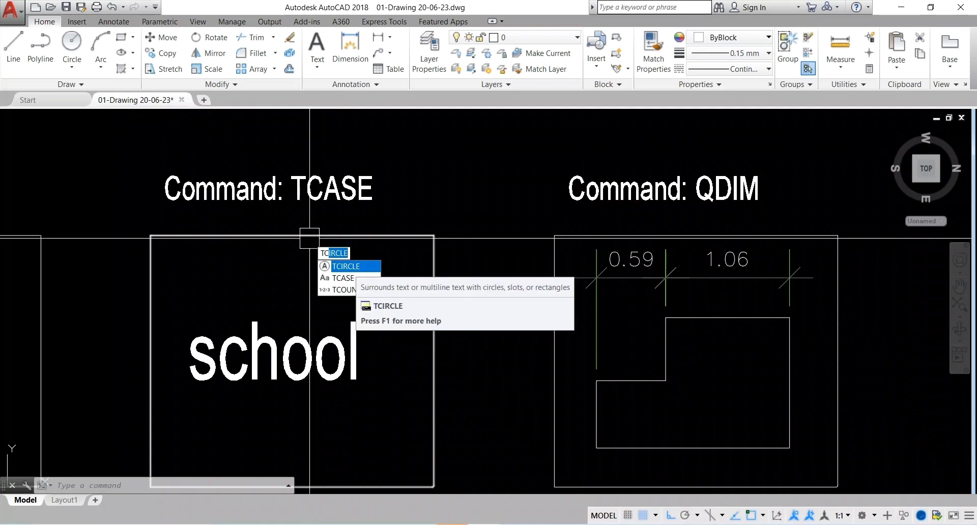
type("a")
left_click(357, 266)
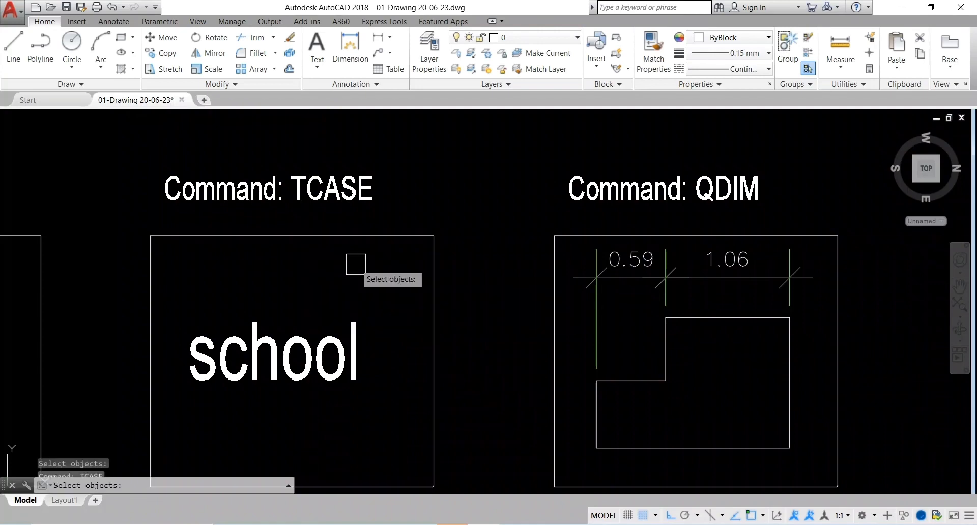
left_click(308, 358)
key("Return")
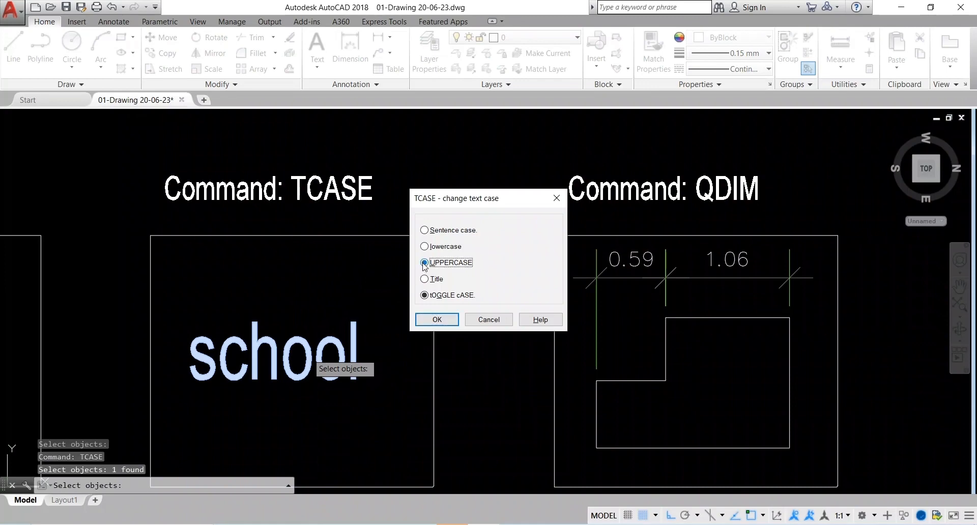
left_click(438, 319)
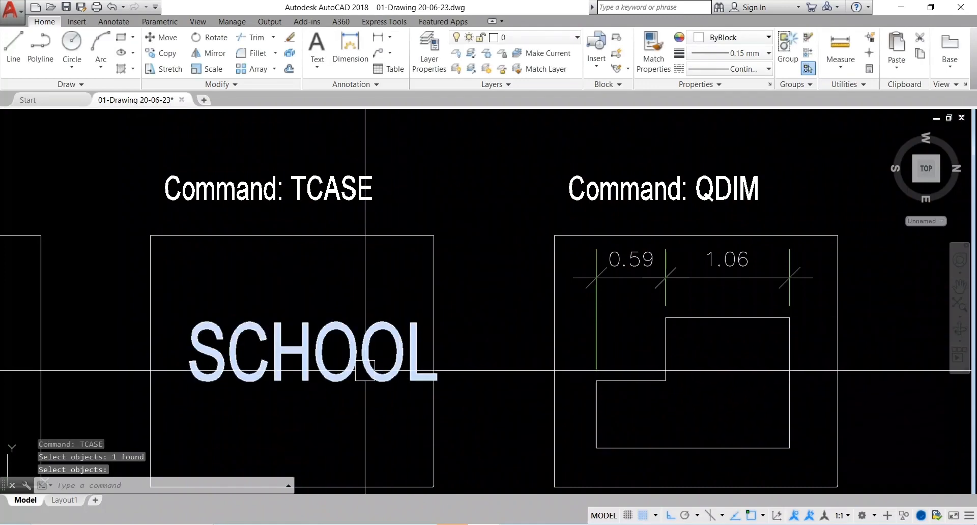
Step: Delete the two horizontal dimensions above the stepped outline in the QDIM example
middle_click_drag(443, 366, 154, 339)
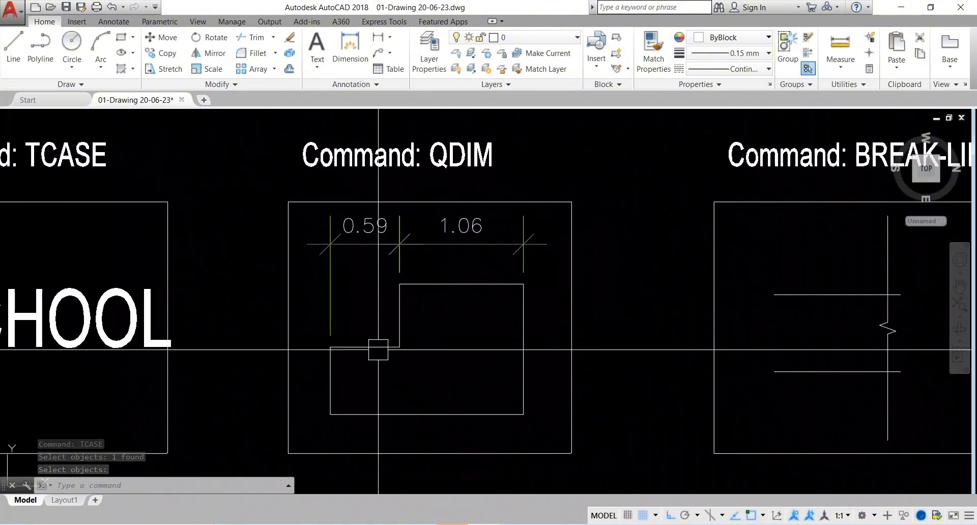
middle_click_drag(460, 346, 415, 344)
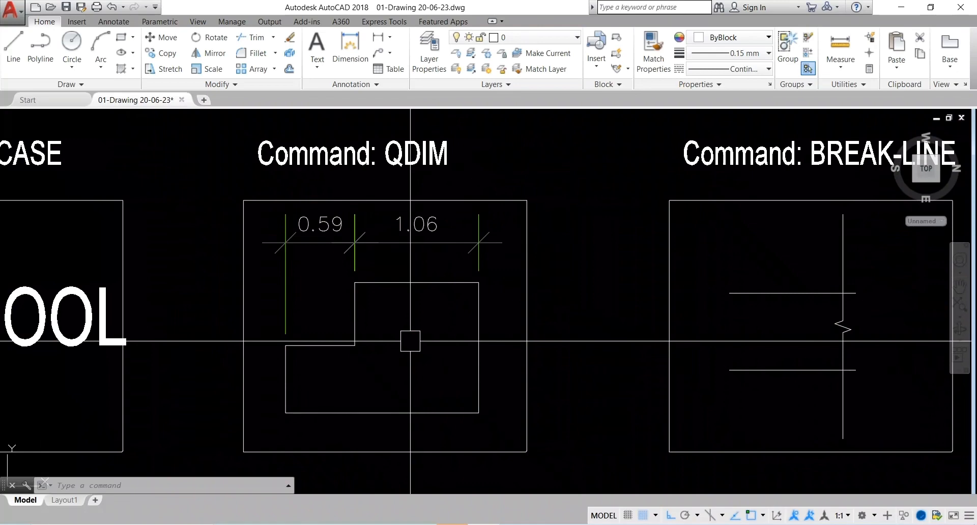
left_click(422, 243)
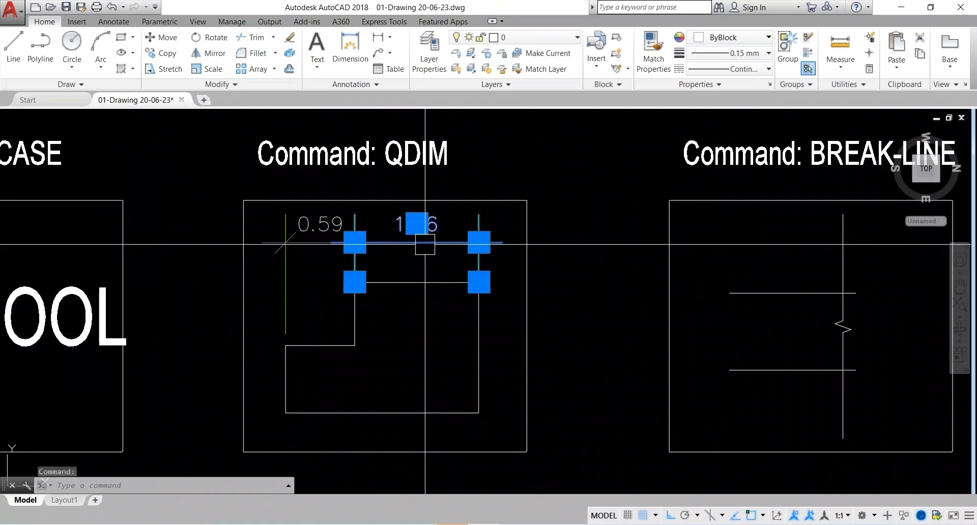
left_click(310, 250)
key("Delete")
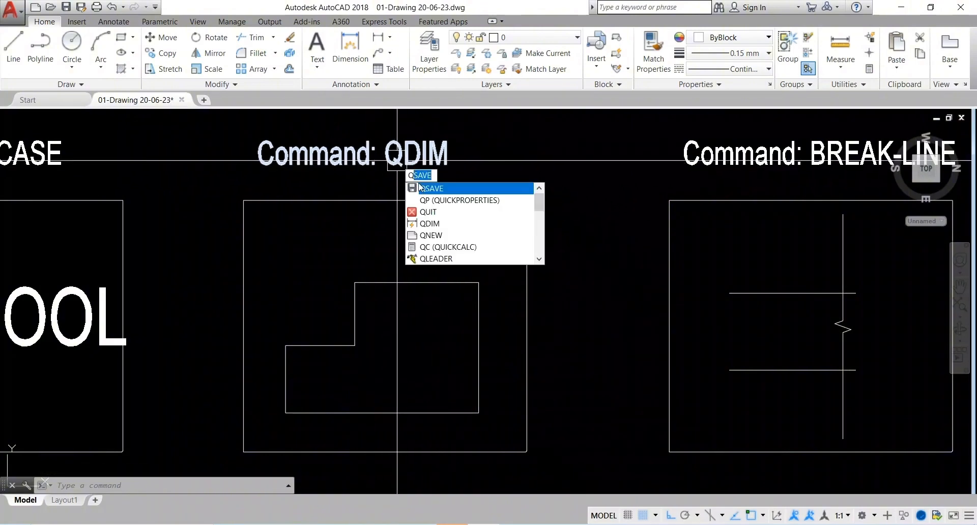
Step: Add continuous horizontal dimensions to the stepped outline with QDIM, placing the dimension line level with its notch, and erase the extra dimension
type("d")
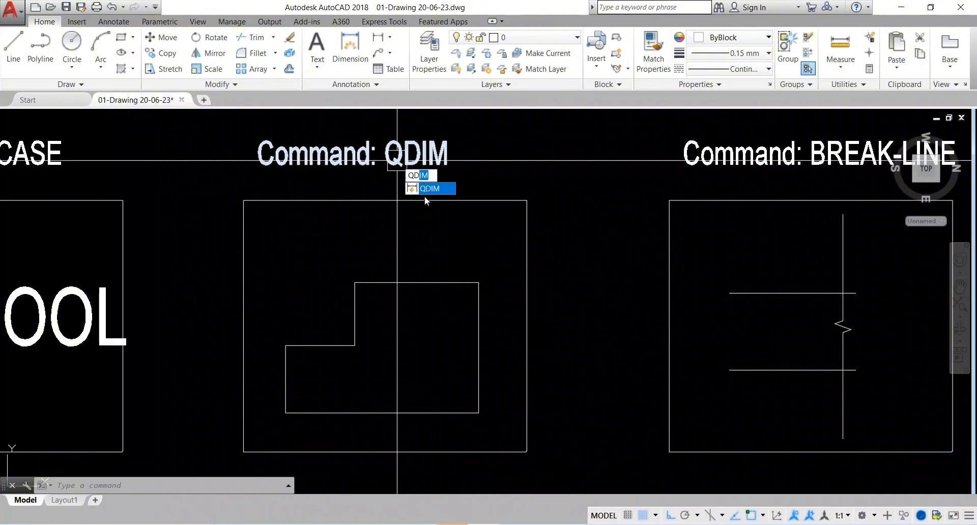
key("Return")
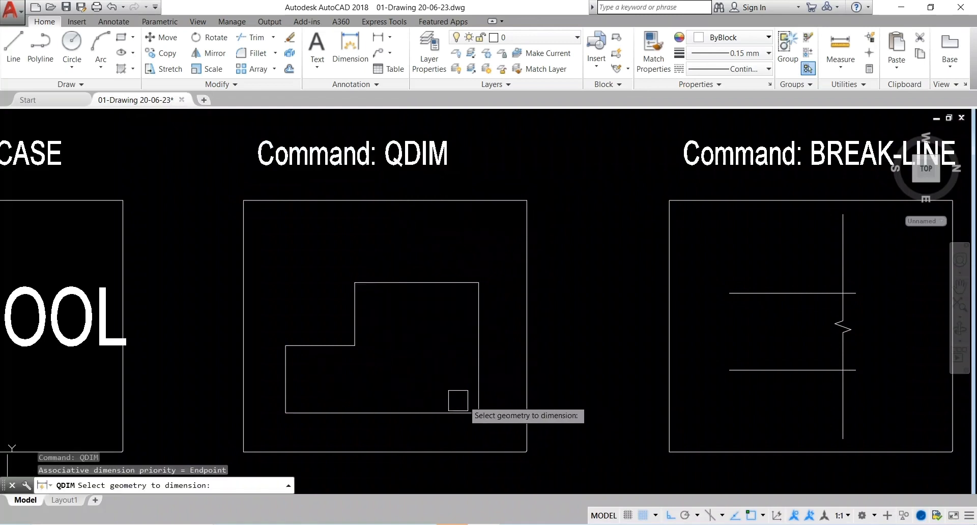
left_click(499, 390)
left_click(296, 277)
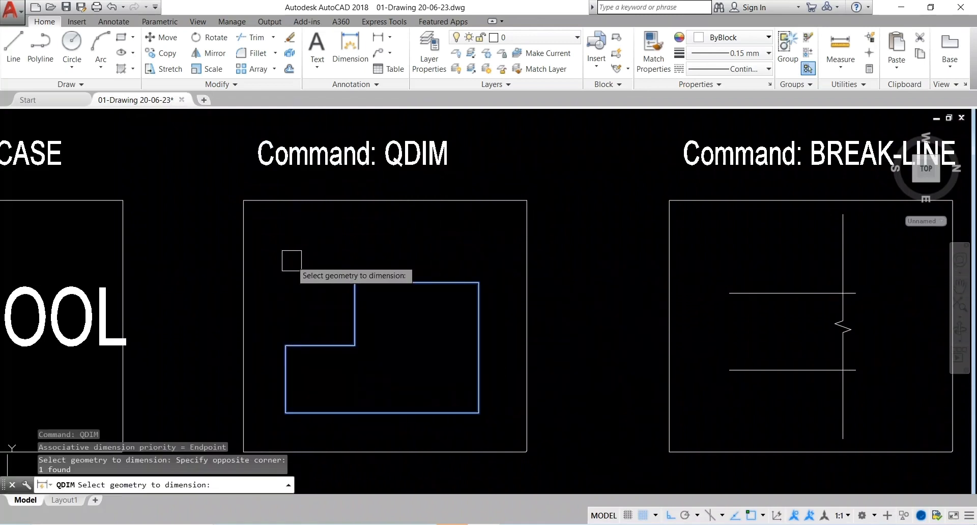
key("Return")
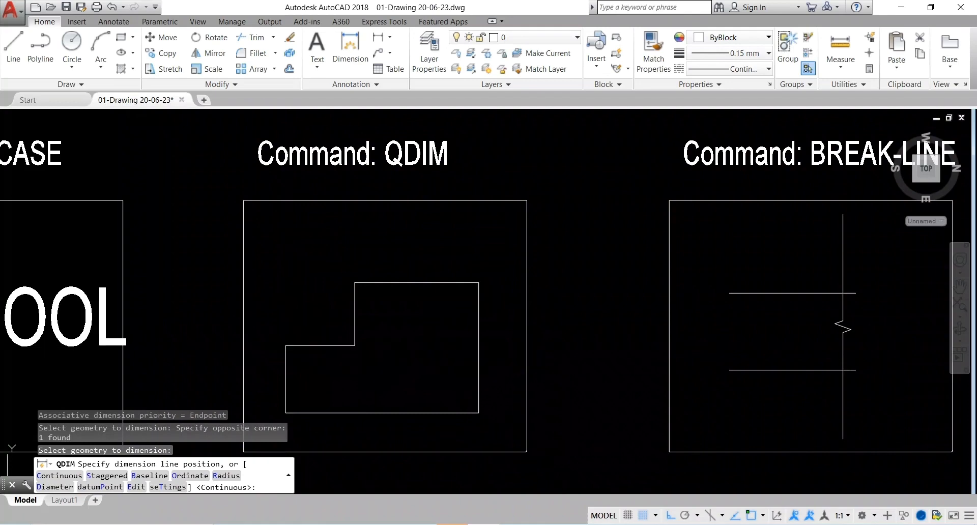
left_click(529, 346)
key("Delete")
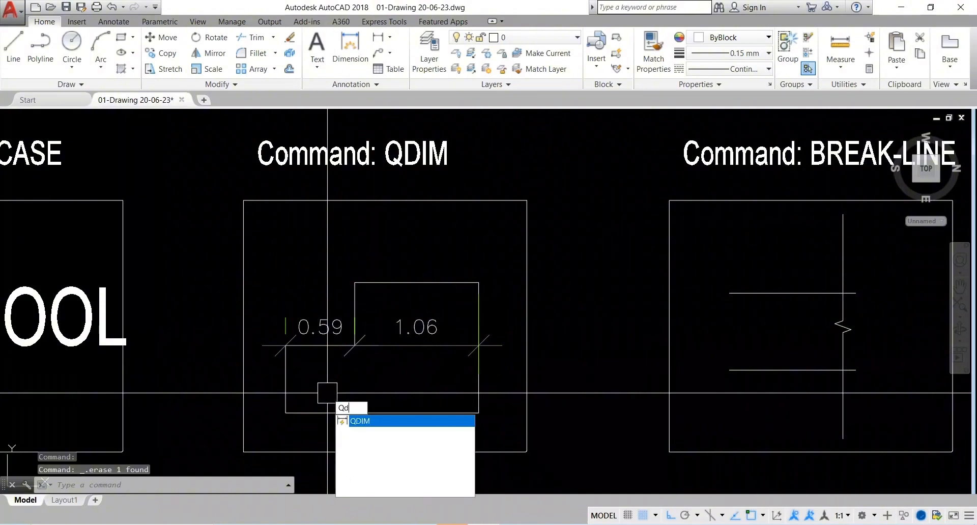
Step: Add a second row of horizontal QDIM dimensions above the stepped outline and erase the zero-length dimension at its right end
key("Return")
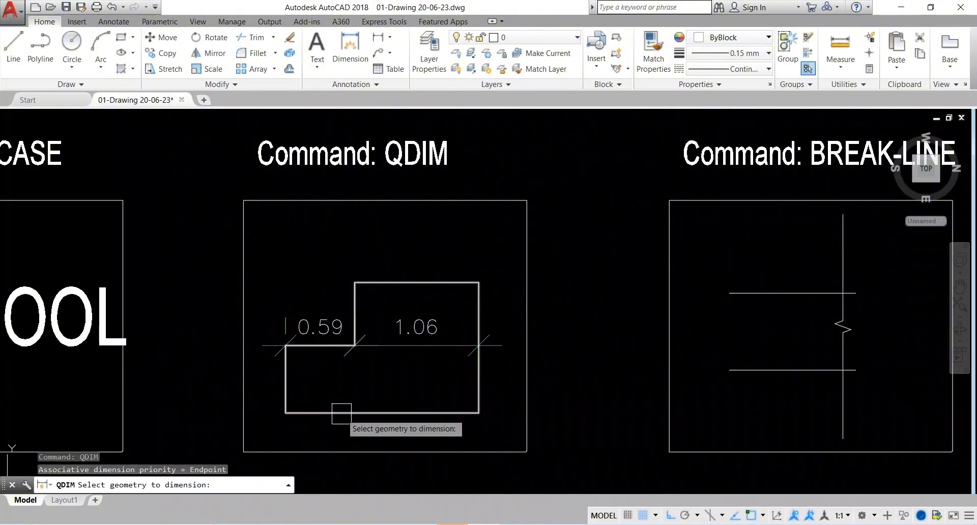
left_click(407, 413)
key("Return")
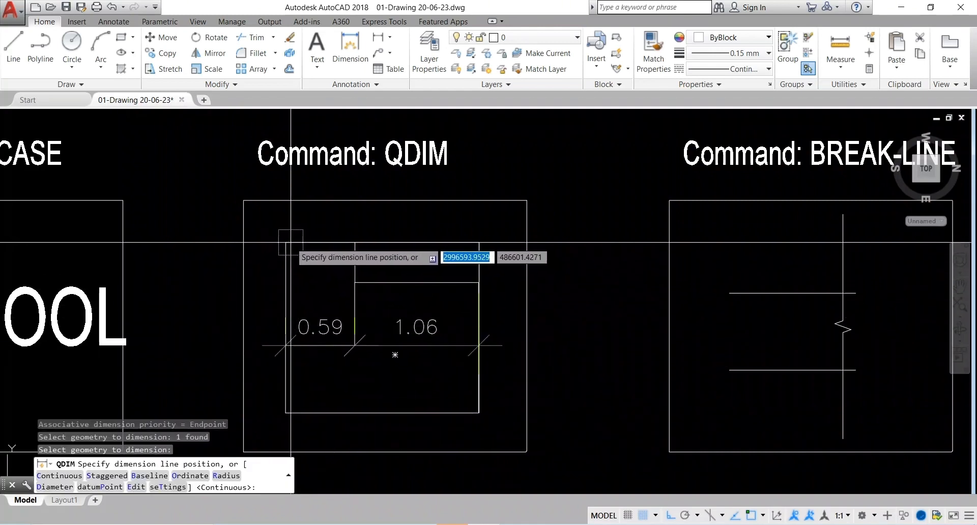
left_click(291, 247)
left_click(576, 240)
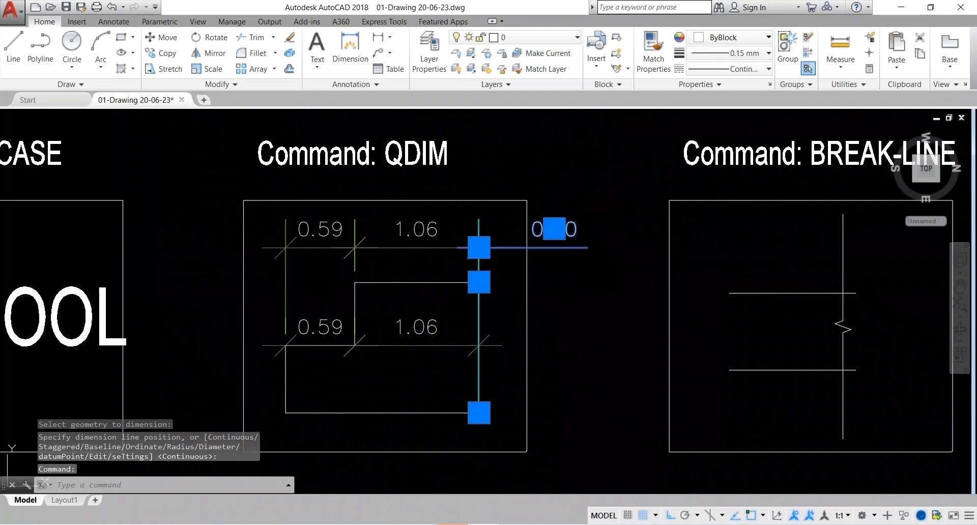
key("Delete")
Step: Add continuous vertical dimensions to the stepped outline with QDIM, placing the dimension line to the right of the outline and its frame
middle_click_drag(454, 325, 463, 356)
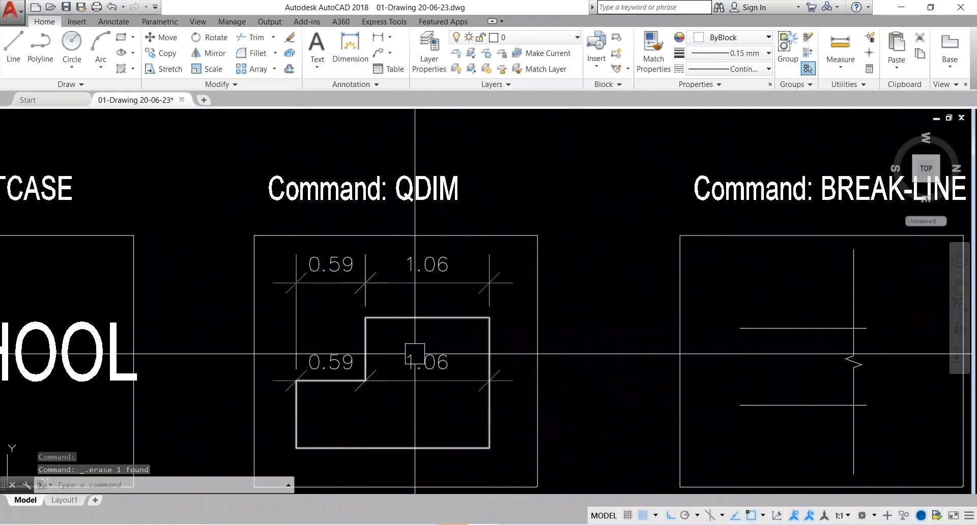
middle_click_drag(439, 405, 449, 380)
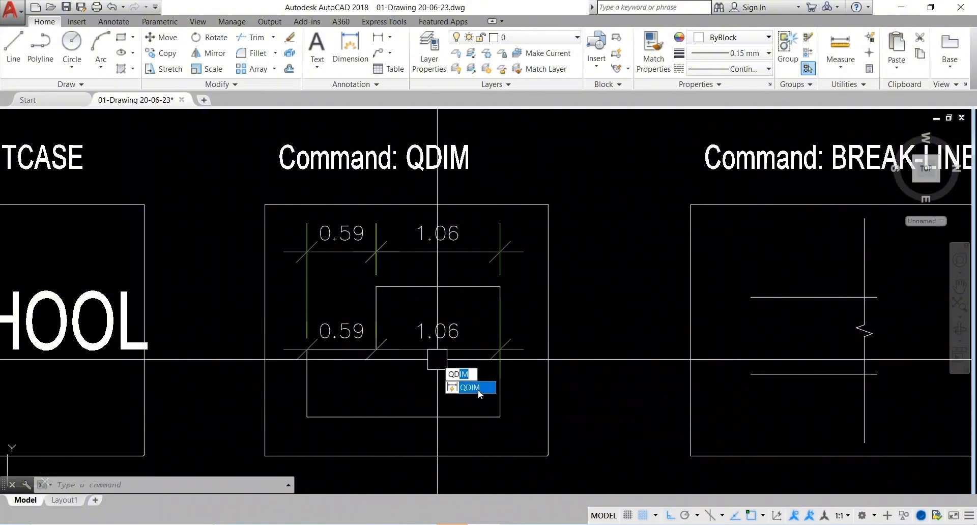
left_click(478, 389)
left_click(500, 410)
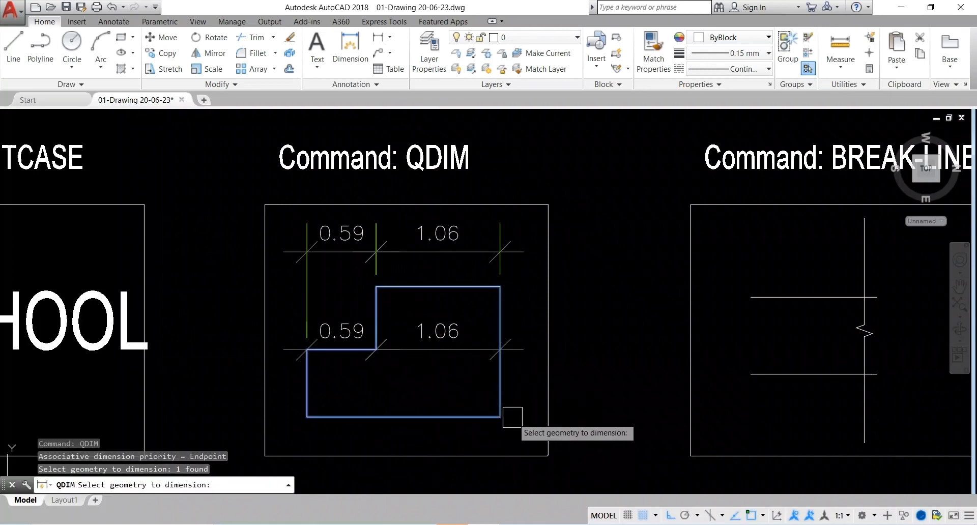
key("Return")
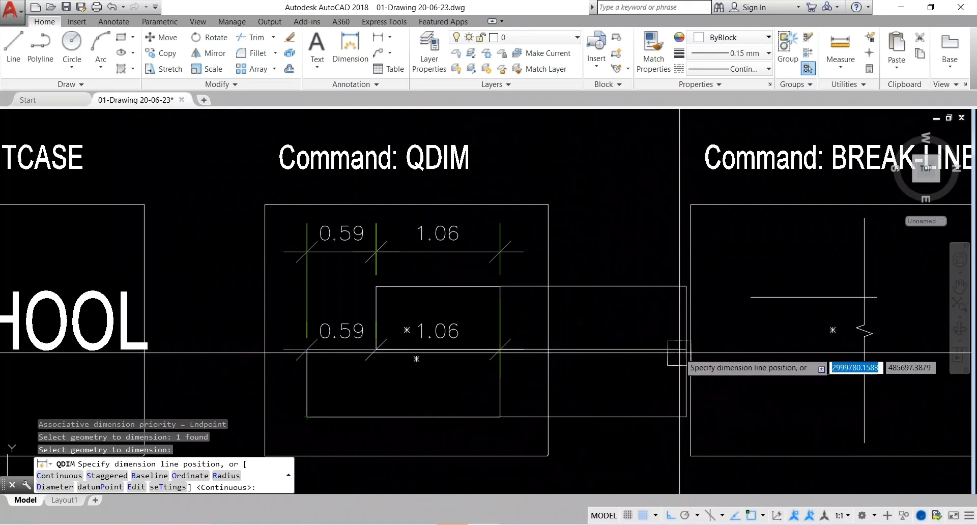
left_click(589, 361)
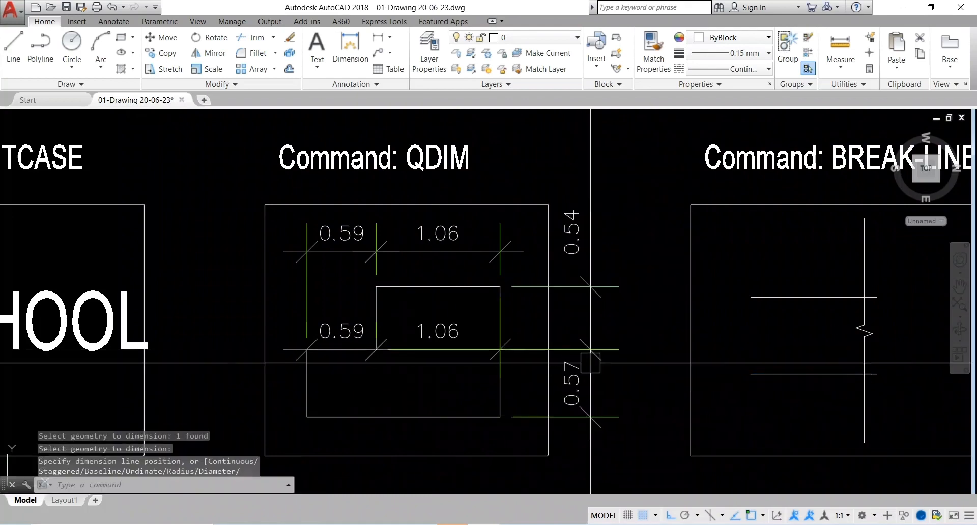
mouse_move(607, 370)
middle_mouse_down()
mouse_move(518, 386)
mouse_move(571, 377)
mouse_move(517, 347)
middle_mouse_up()
scroll(552, 376, "down", 1)
scroll(540, 373, "up", 1)
key("Escape")
key("Escape")
key("Escape")
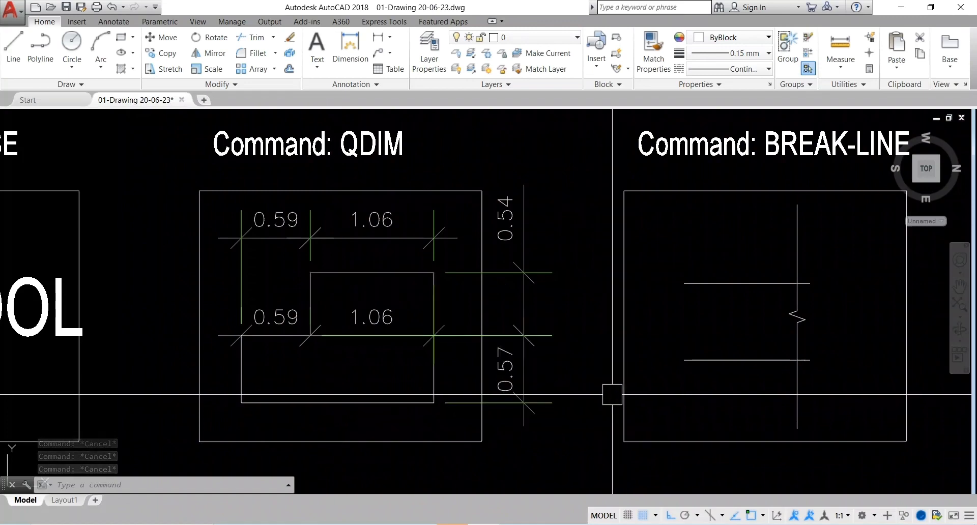
Step: Enter 5 at the BREAKLINE prompt and draw a vertical break line across the left ends of both horizontal lines, its symbol midway between them
middle_click_drag(613, 395, 267, 394)
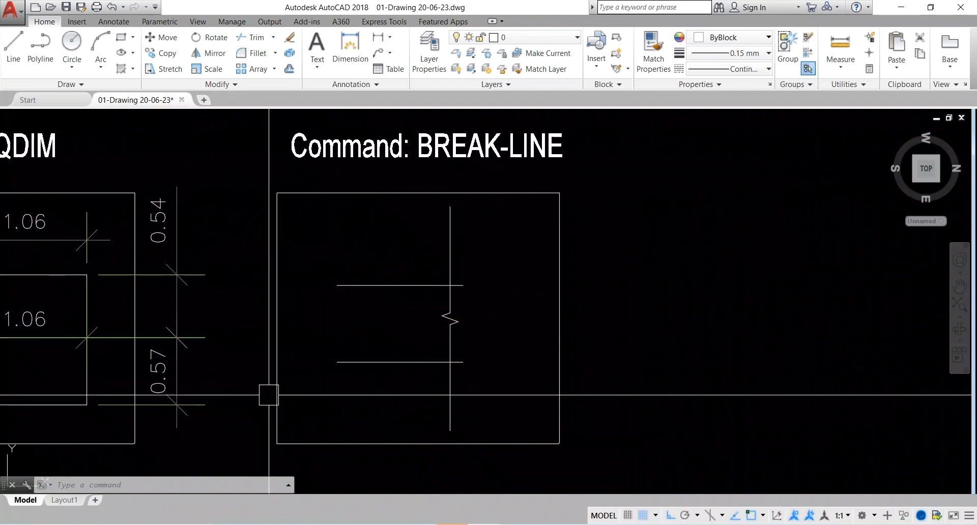
scroll(407, 384, "down", 2)
scroll(400, 370, "up", 2)
mouse_move(400, 370)
middle_mouse_down()
mouse_move(383, 390)
mouse_move(386, 380)
mouse_move(306, 372)
middle_mouse_up()
scroll(384, 390, "down", 1)
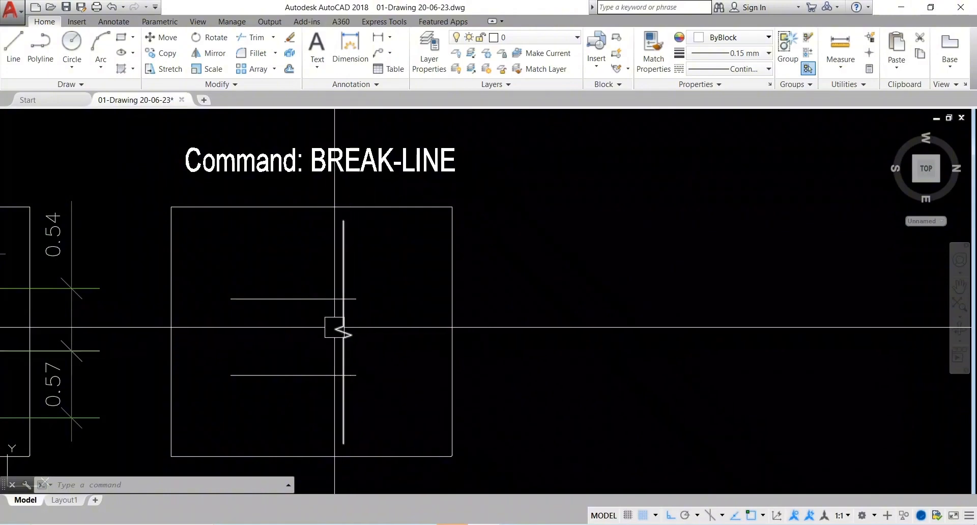
type("ak")
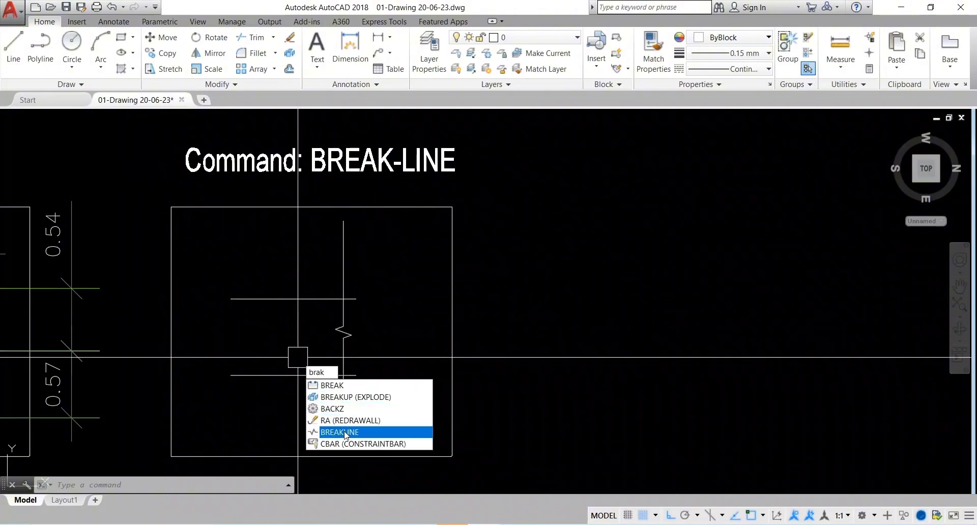
left_click(346, 433)
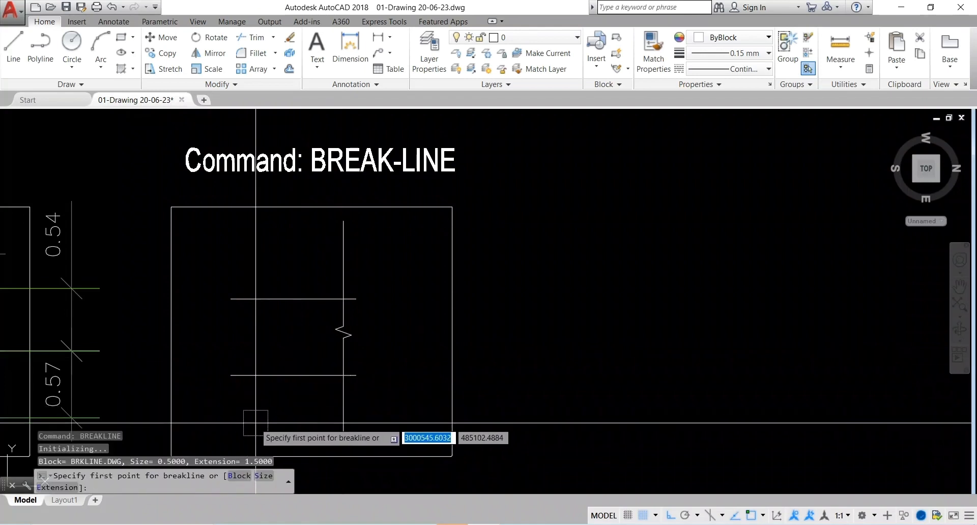
type("5")
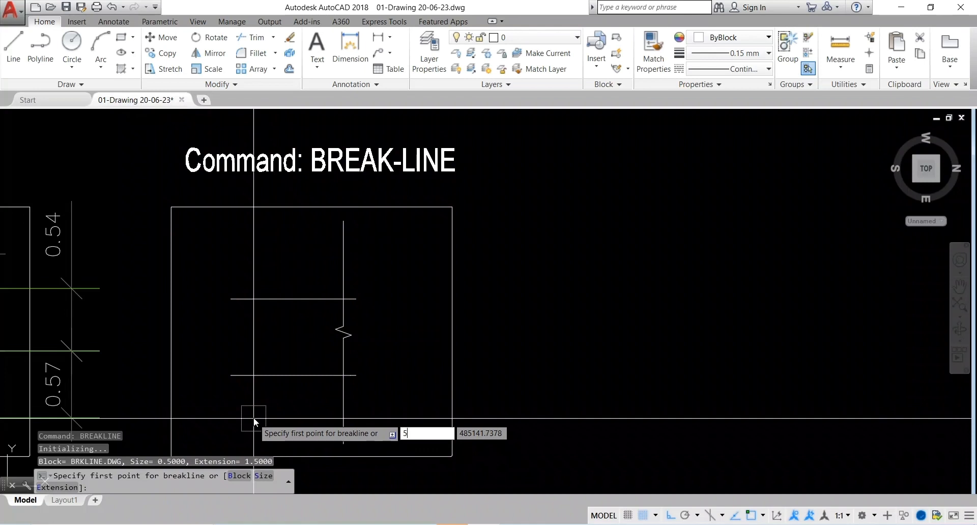
key("Return")
left_click(252, 414)
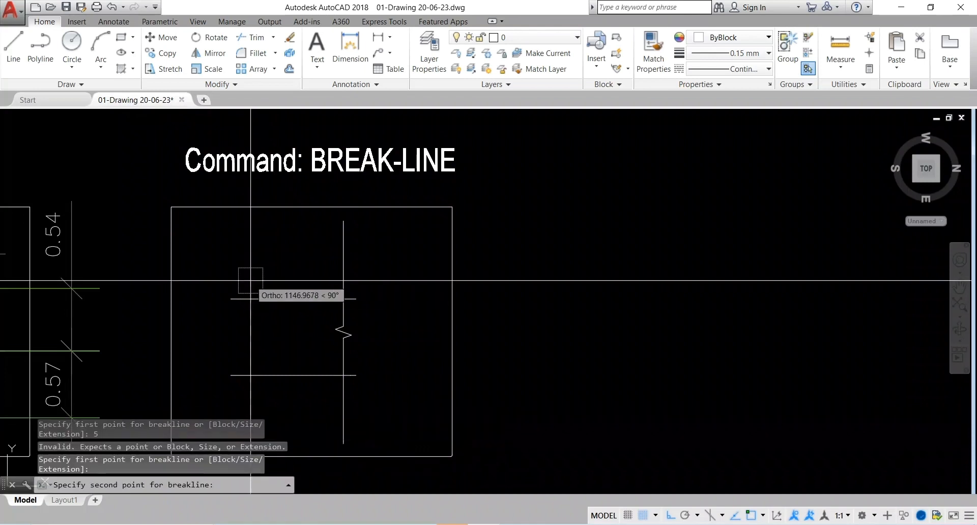
left_click(251, 244)
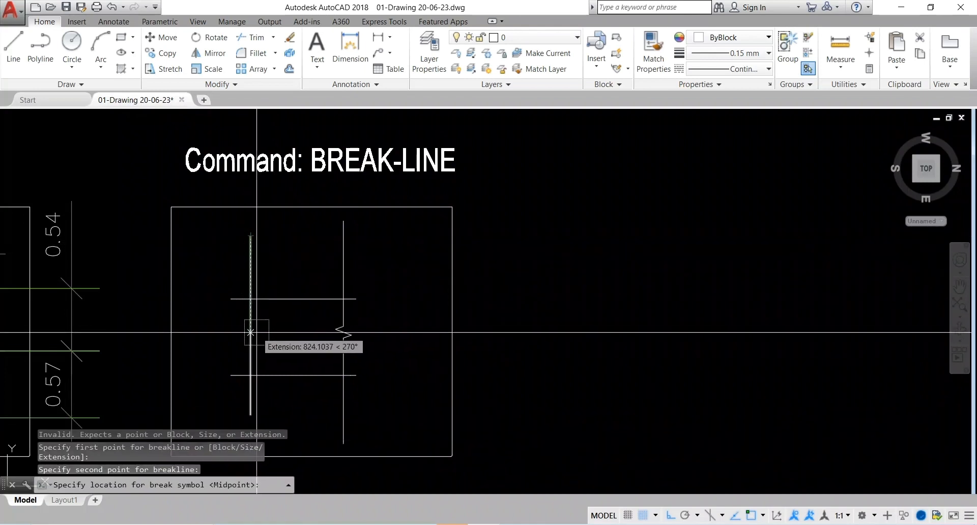
left_click(270, 334)
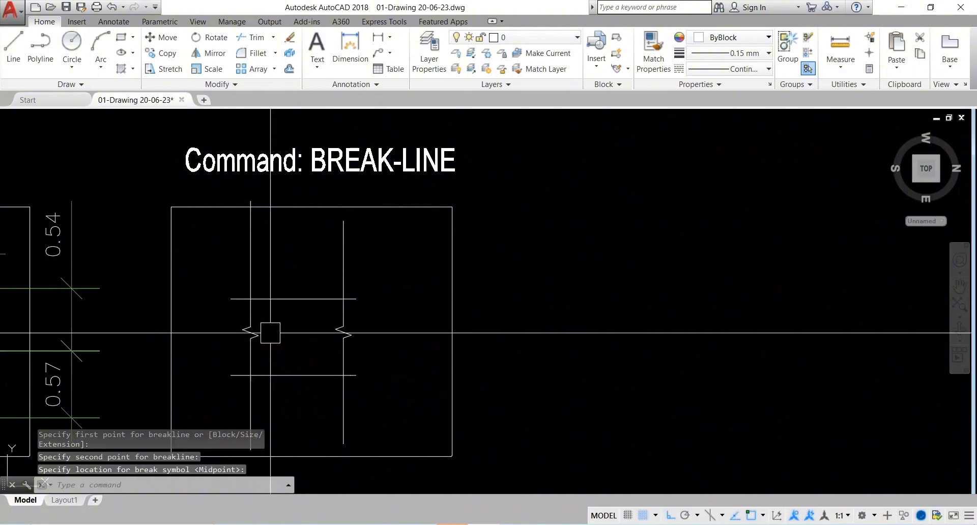
Step: Enter 3 at the BREAKLINE prompt and draw another vertical break line between the two existing ones, with its symbol roughly level with theirs
middle_click_drag(271, 334, 352, 343)
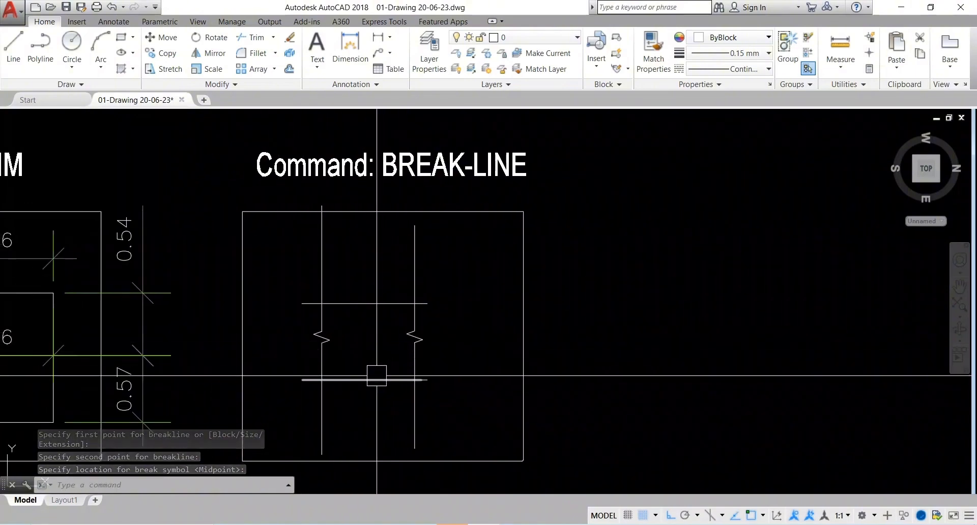
type("BREAK")
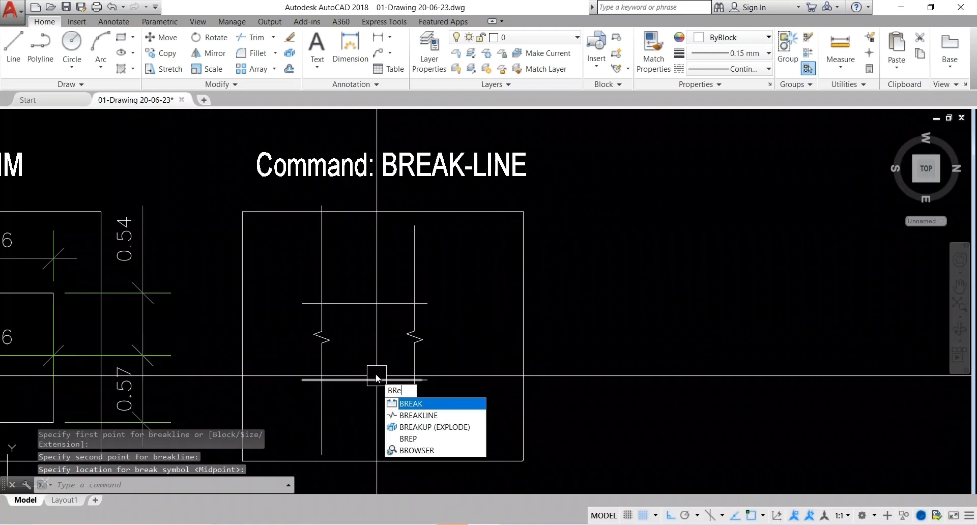
left_click(413, 417)
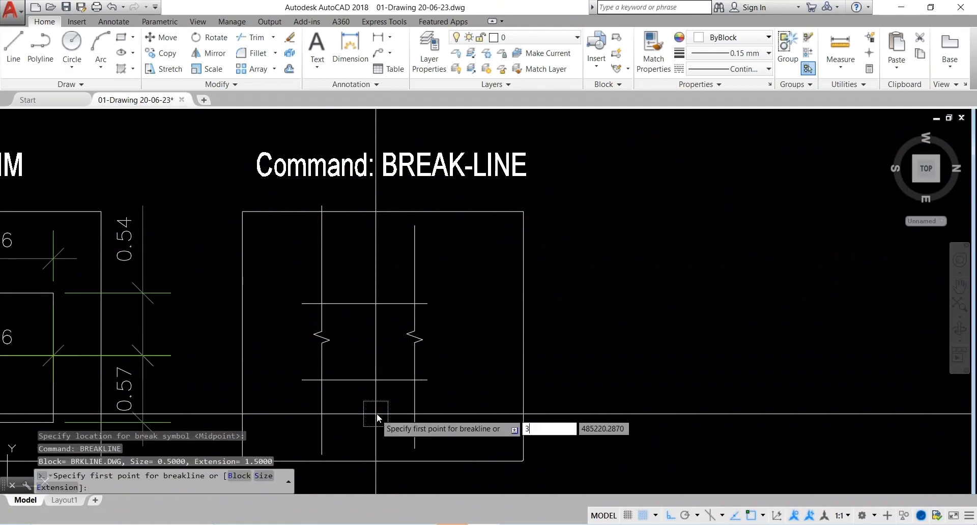
type("3")
key("Return")
left_click(377, 437)
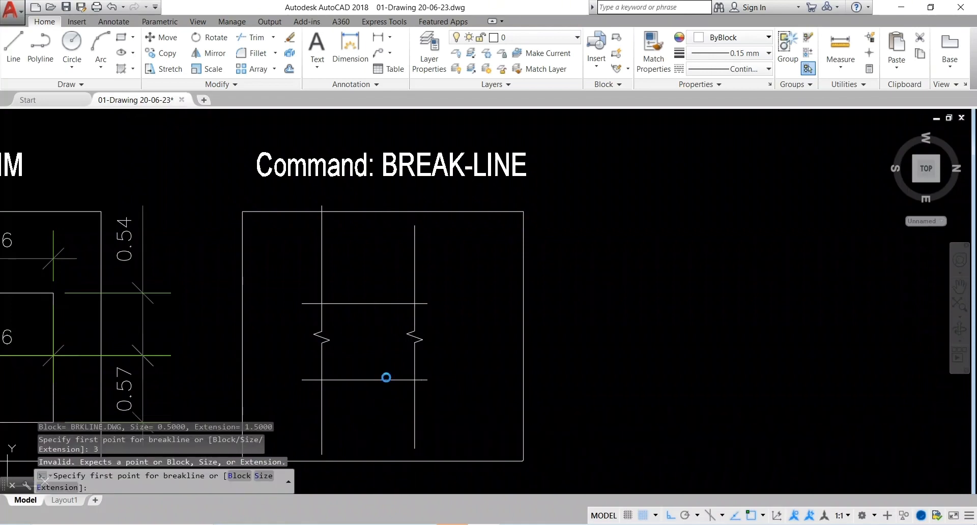
left_click(378, 230)
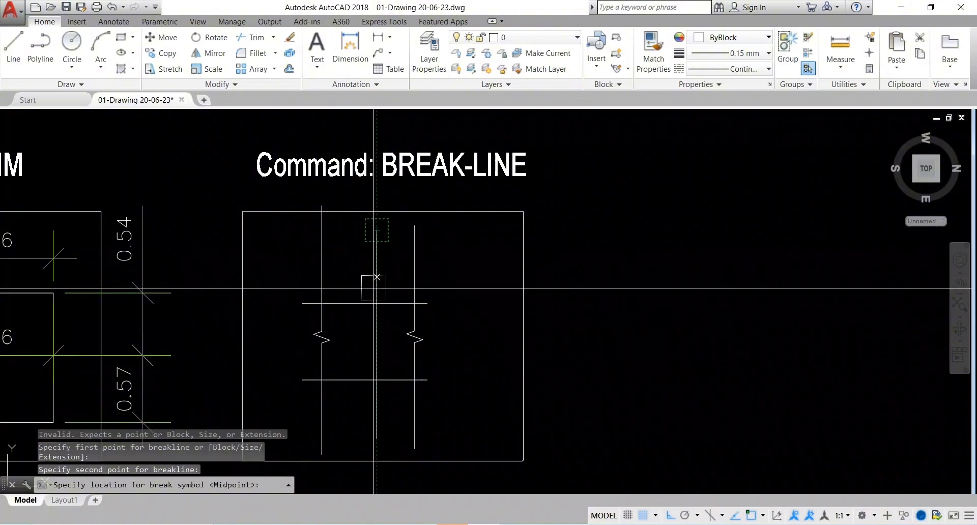
left_click(378, 340)
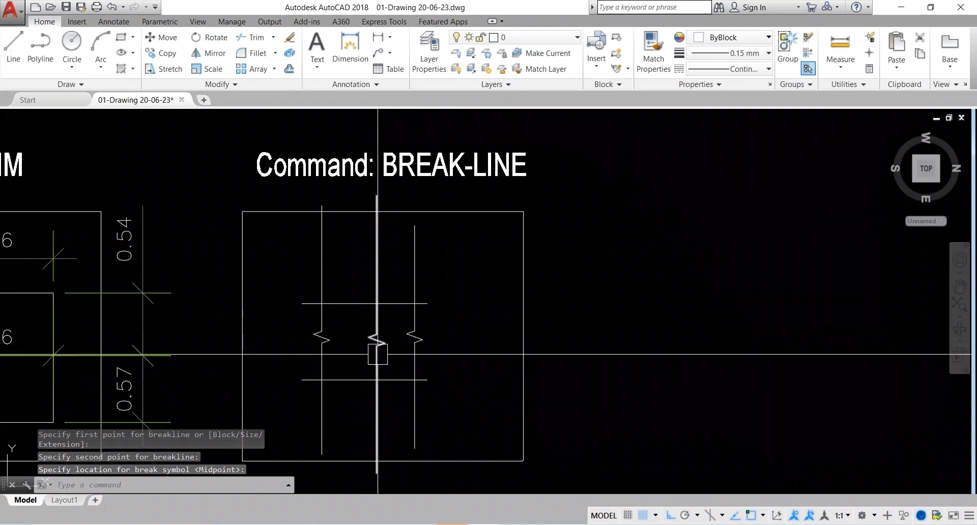
Step: Enter 5 at the BREAKLINE prompt and draw a vertical break line just right of the horizontal lines, its symbol slightly above the others
middle_click_drag(458, 374, 427, 386)
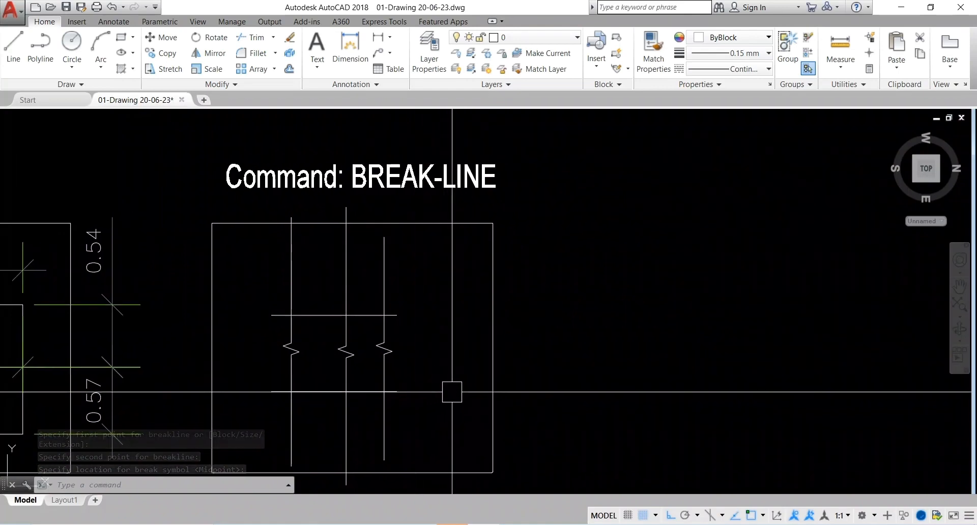
scroll(450, 387, "down", 2)
scroll(468, 377, "up", 3)
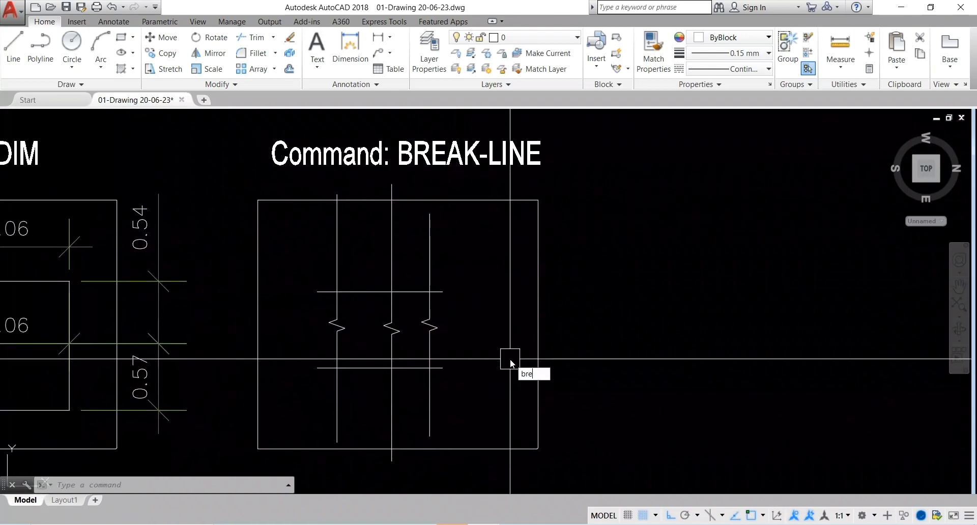
left_click(548, 400)
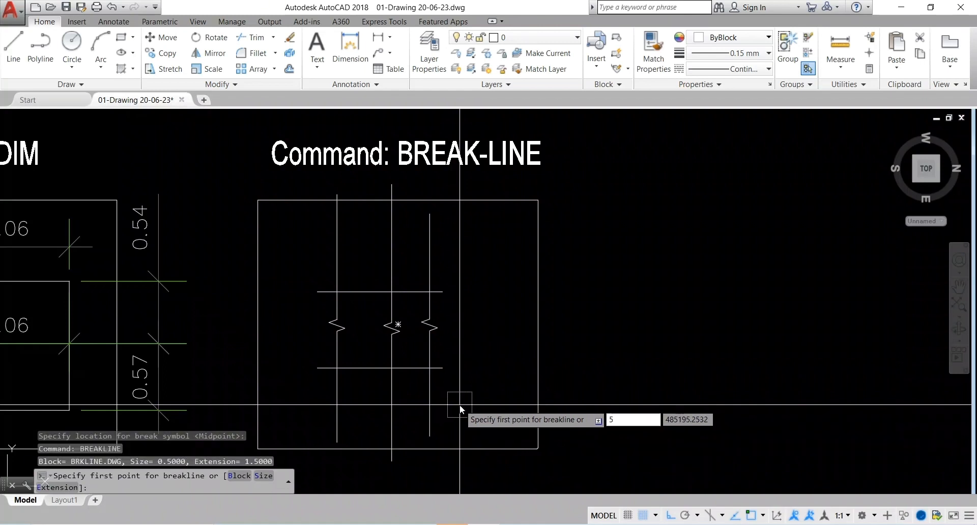
type("5")
key("Return")
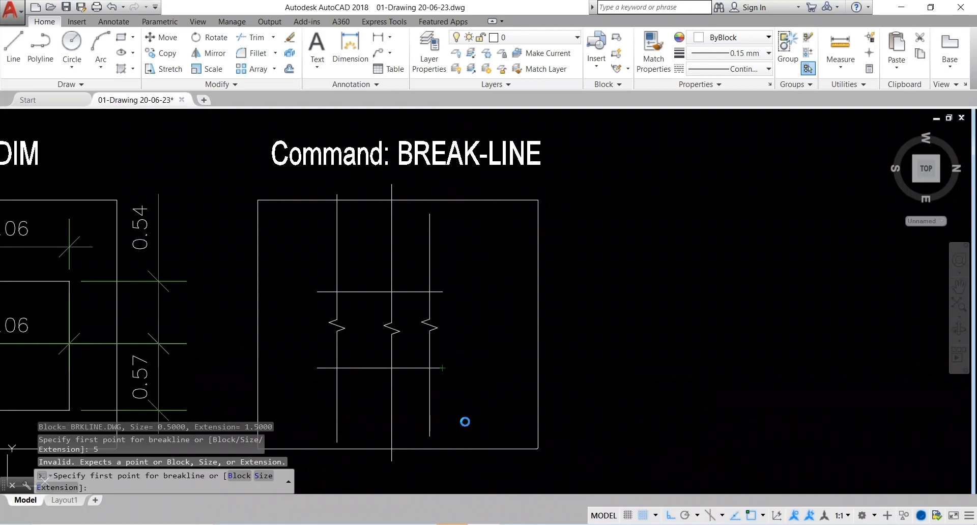
left_click(466, 421)
left_click(475, 232)
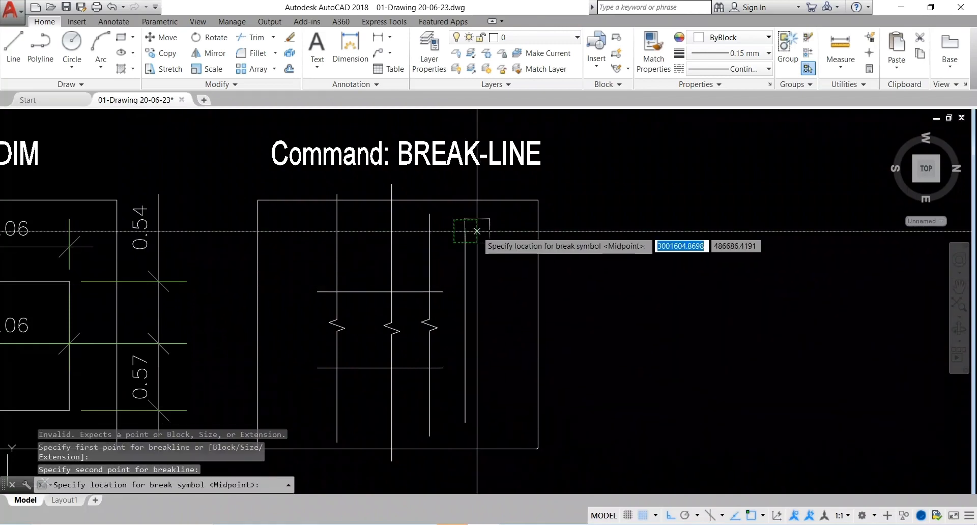
left_click(470, 318)
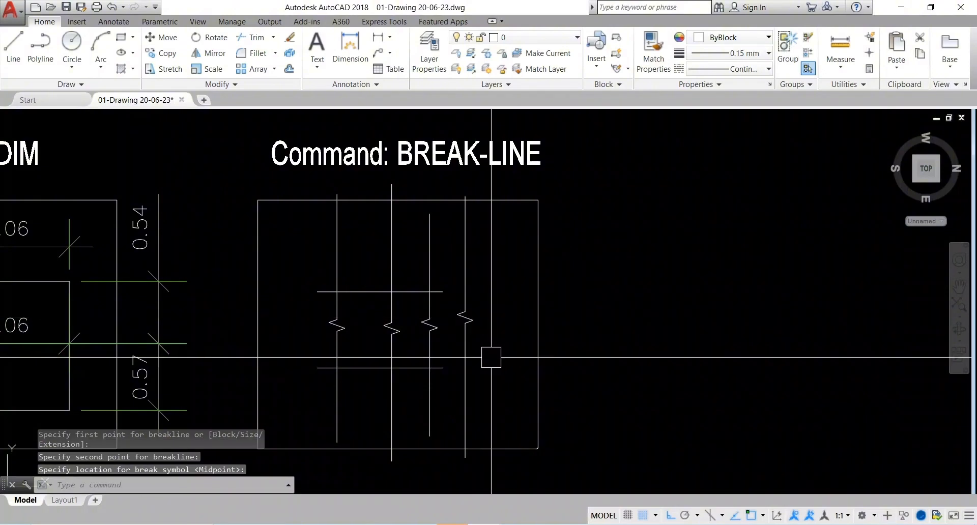
key("Escape")
key("Escape")
key("Escape")
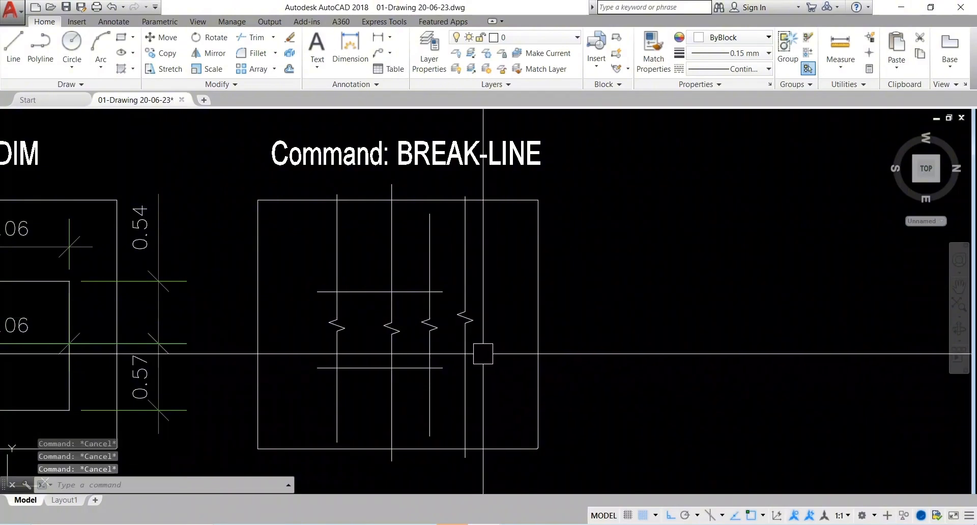
scroll(427, 254, "down", 3)
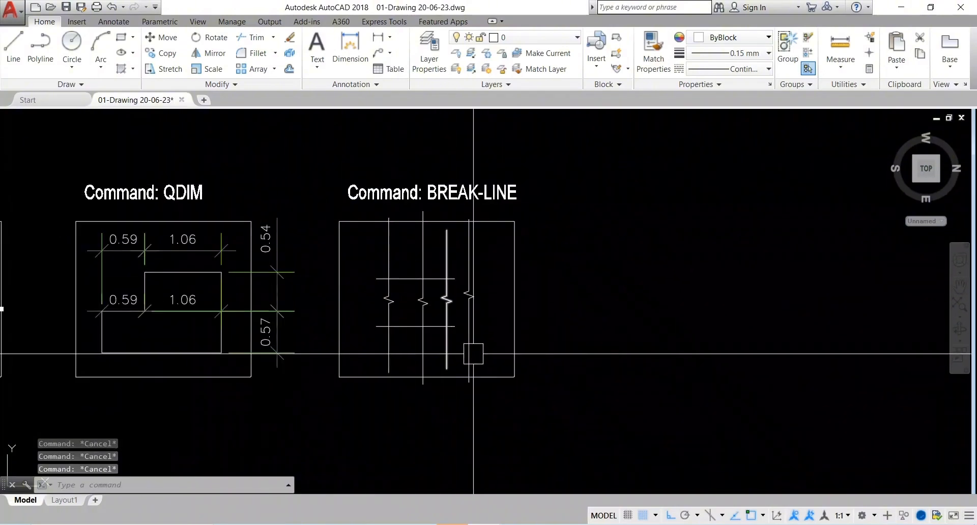